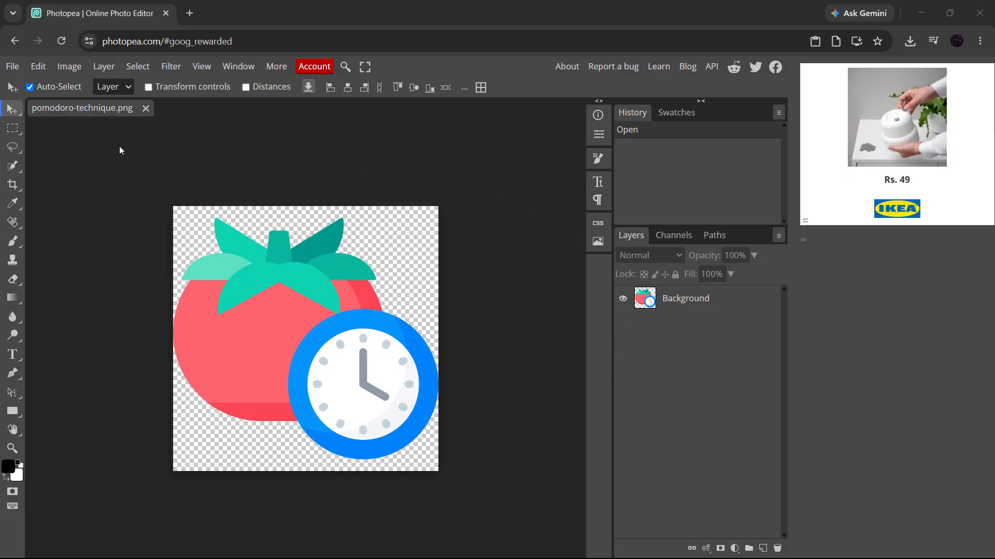
{"action": "left_click", "coordinate": [13, 66]}
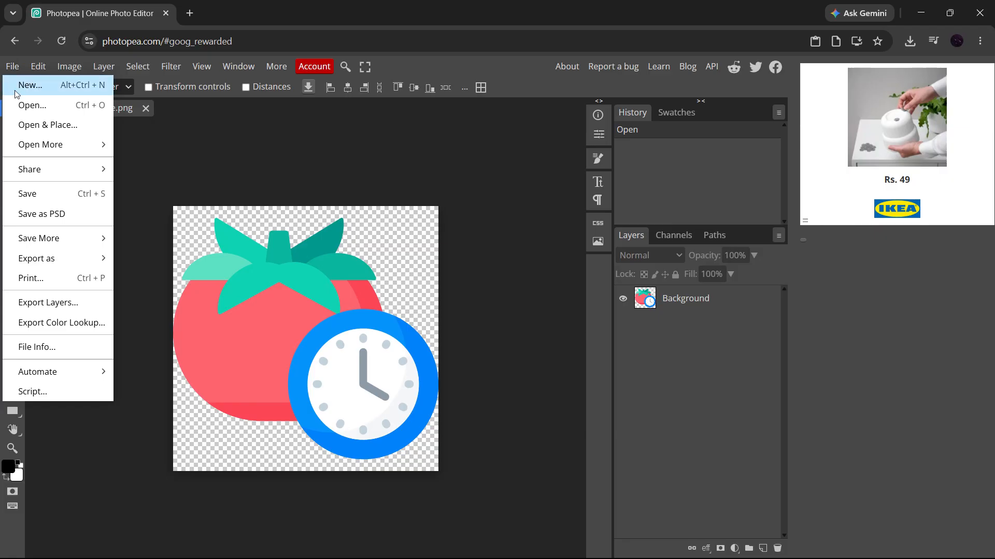
{"action": "left_click", "coordinate": [42, 112]}
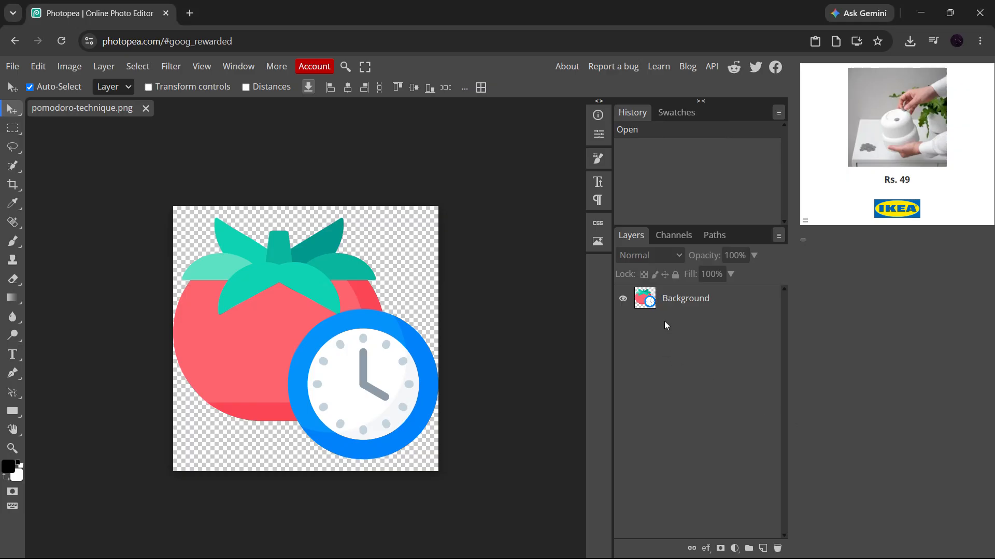
Start Vectorize Bitmap on the Background layer and set the number of colors to 11
{"action": "left_click", "coordinate": [680, 307]}
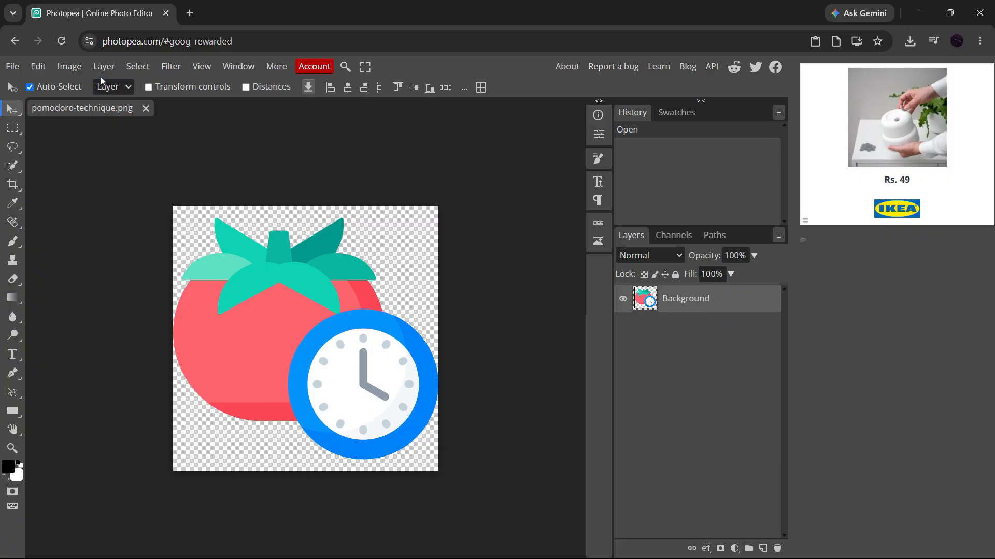
{"action": "left_click", "coordinate": [69, 66]}
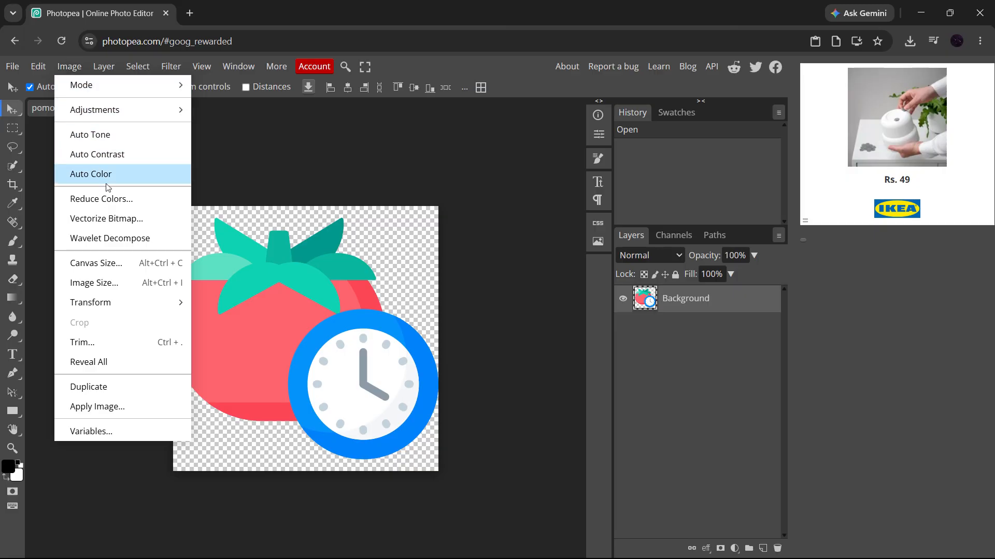
{"action": "left_click", "coordinate": [120, 220]}
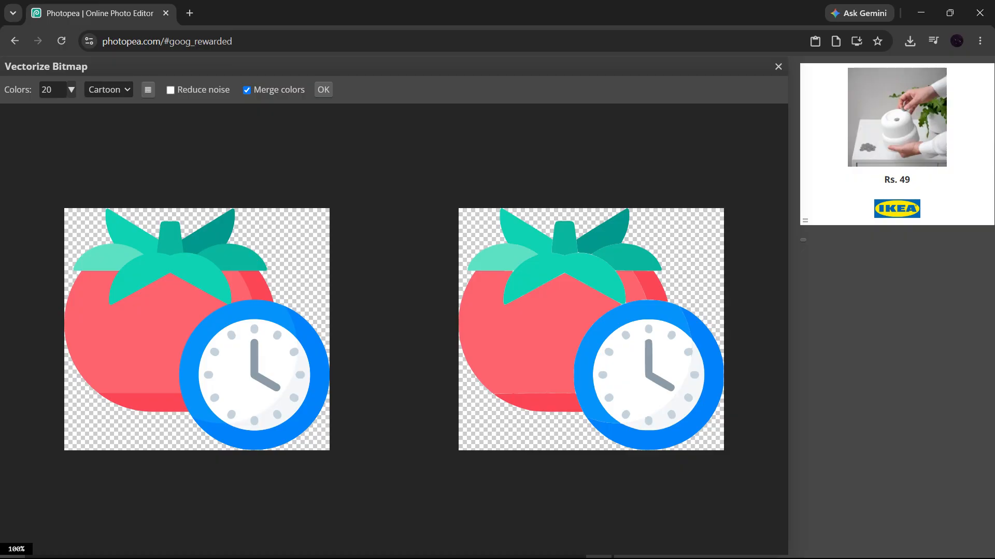
{"action": "left_click", "coordinate": [71, 90]}
{"action": "mouse_move", "coordinate": [33, 109]}
{"action": "left_mouse_down"}
{"action": "mouse_move", "coordinate": [7, 109]}
{"action": "mouse_move", "coordinate": [17, 115]}
{"action": "left_mouse_up"}
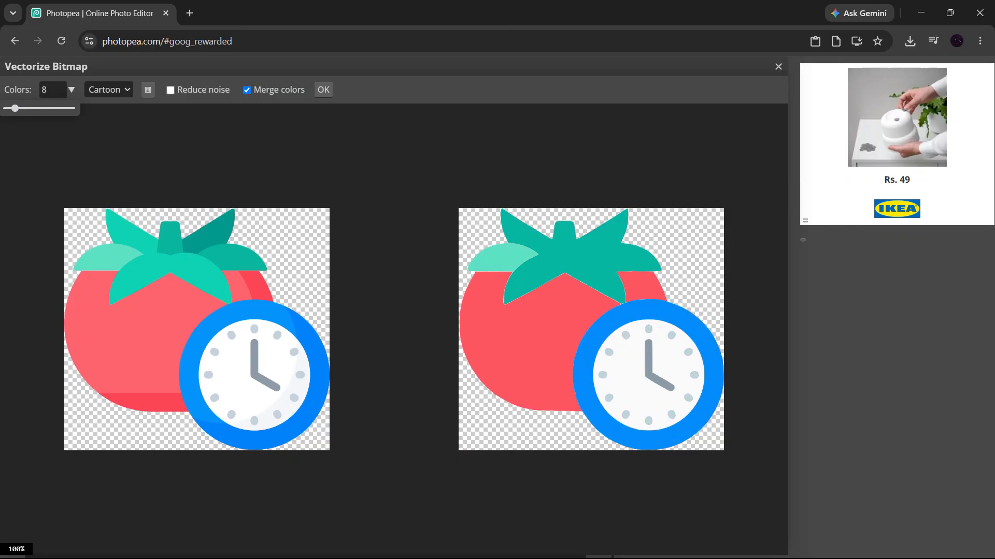
{"action": "left_click_drag", "start_coordinate": [15, 109], "coordinate": [19, 108]}
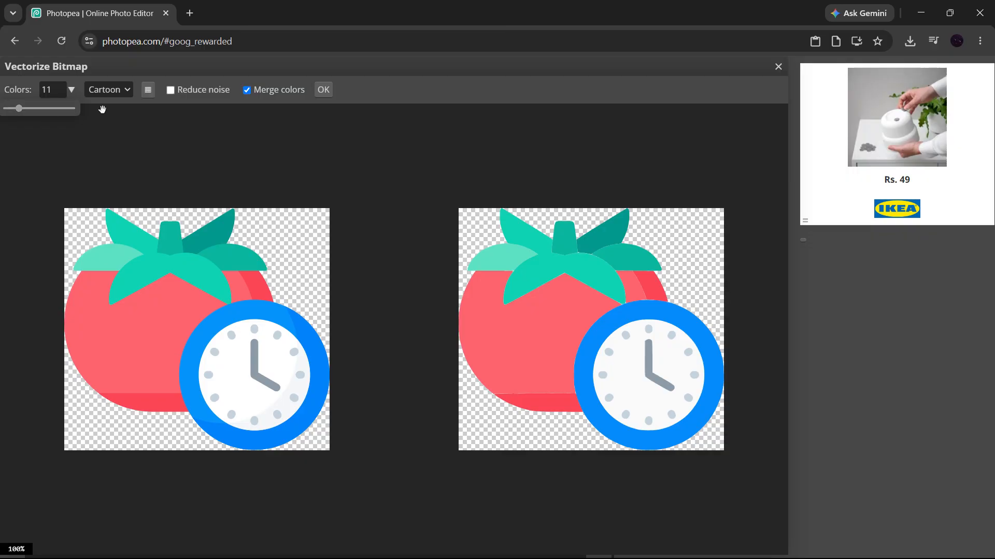
Try the Reduce noise option on the vectorization preview and compare the clock area with the original
{"action": "left_click", "coordinate": [171, 90]}
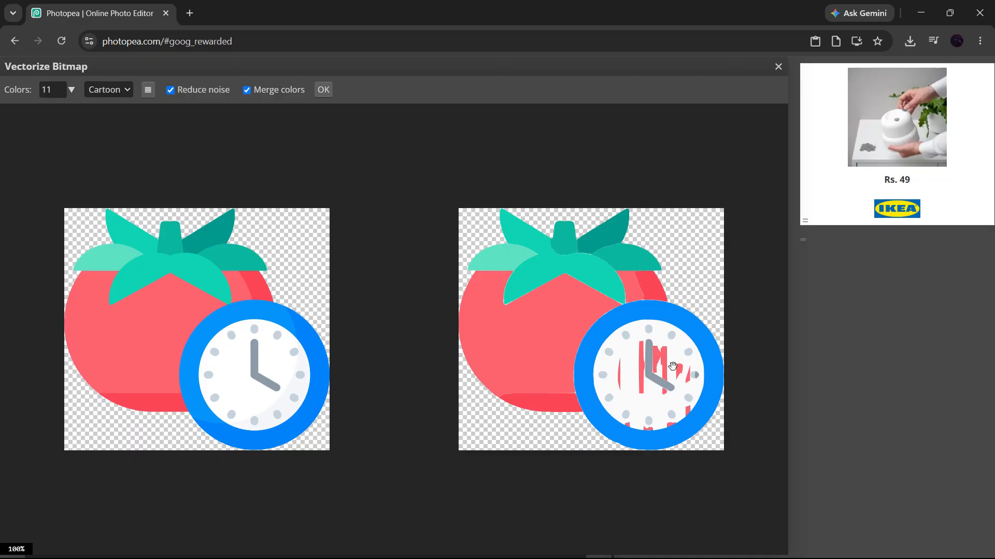
{"action": "left_click", "coordinate": [175, 91]}
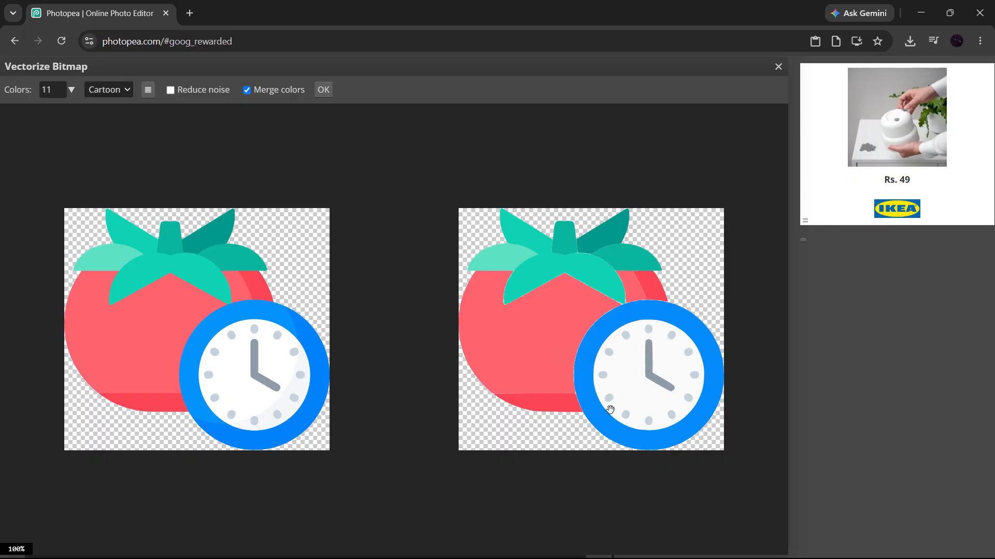
{"action": "scroll", "coordinate": [648, 330], "scroll_direction": "up", "scroll_amount": 1}
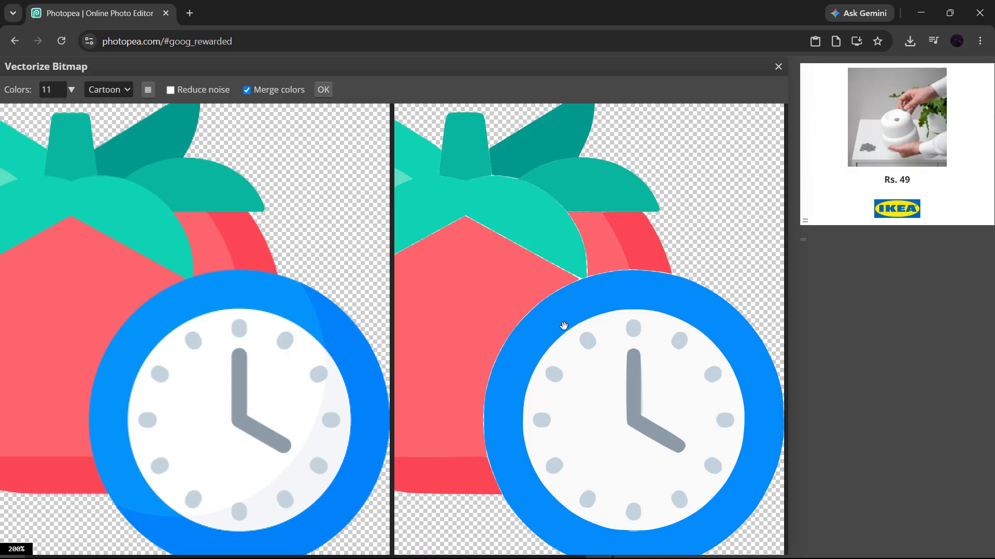
{"action": "scroll", "coordinate": [522, 326], "scroll_direction": "down", "scroll_amount": 1}
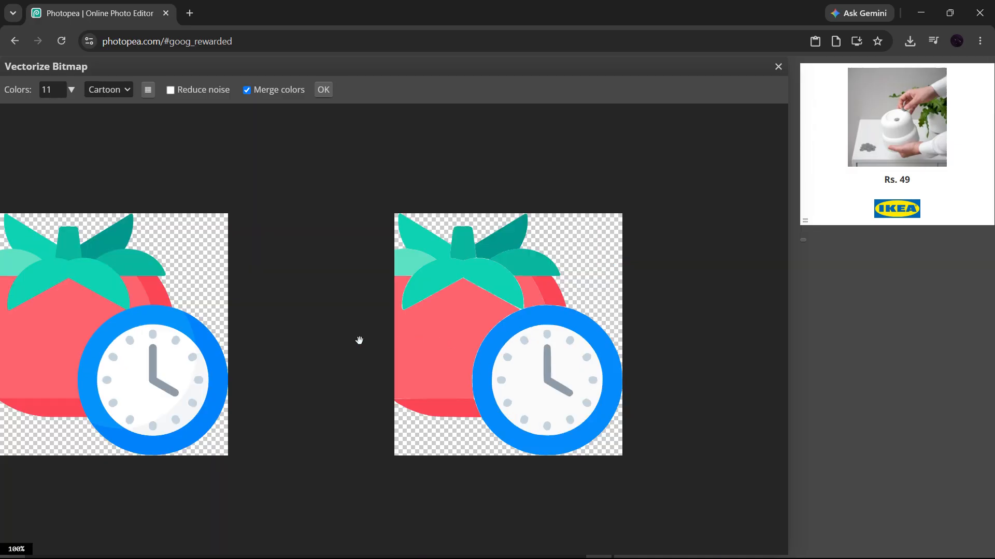
{"action": "left_click_drag", "start_coordinate": [322, 338], "coordinate": [413, 326]}
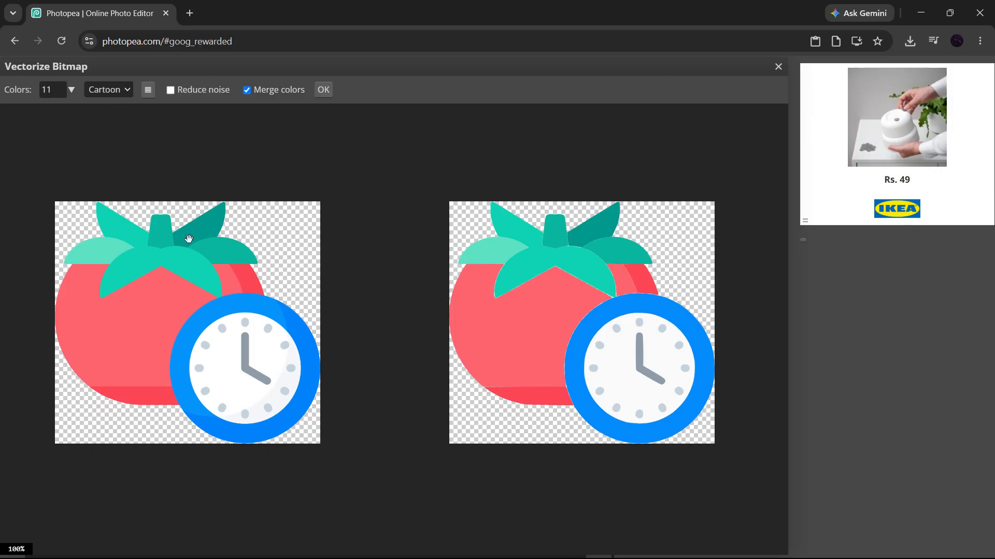
Apply the bitmap vectorization to the tomato and clock image
{"action": "left_click", "coordinate": [73, 93]}
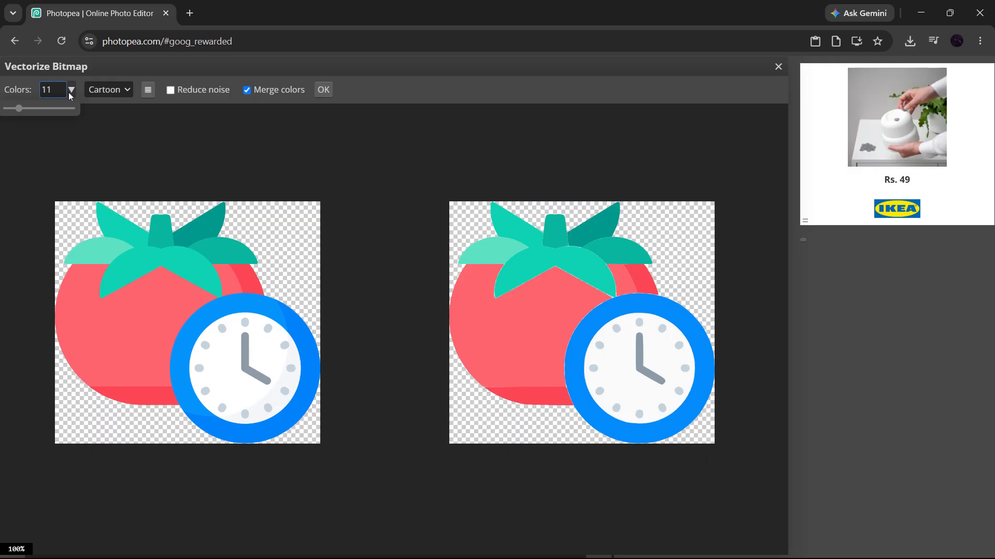
{"action": "left_click", "coordinate": [71, 92]}
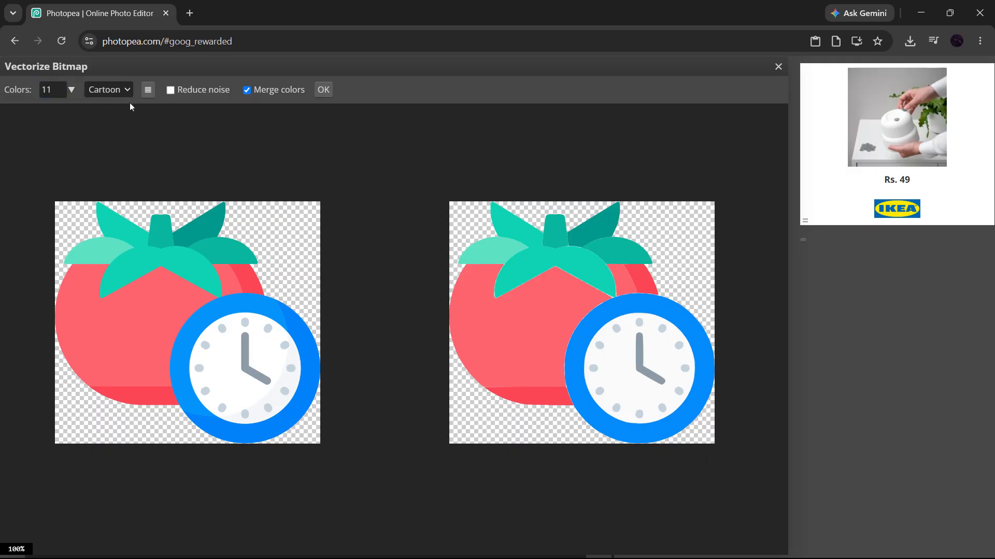
{"action": "left_click", "coordinate": [73, 88]}
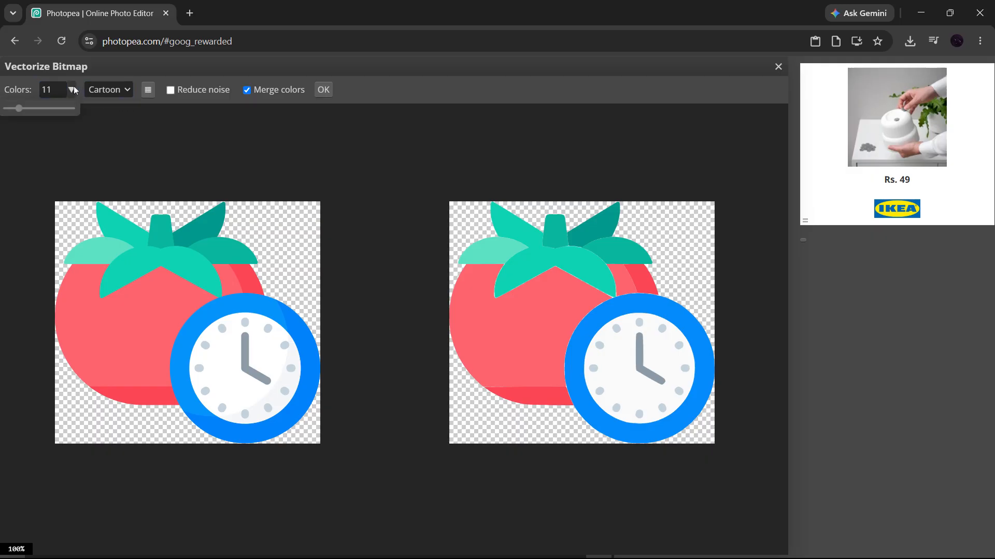
{"action": "left_click", "coordinate": [54, 89]}
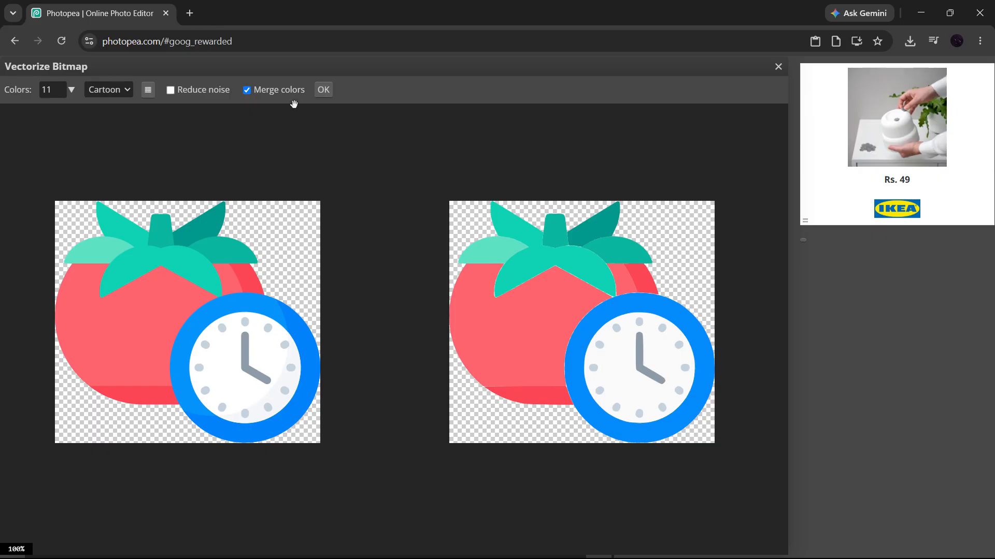
{"action": "left_click", "coordinate": [323, 91]}
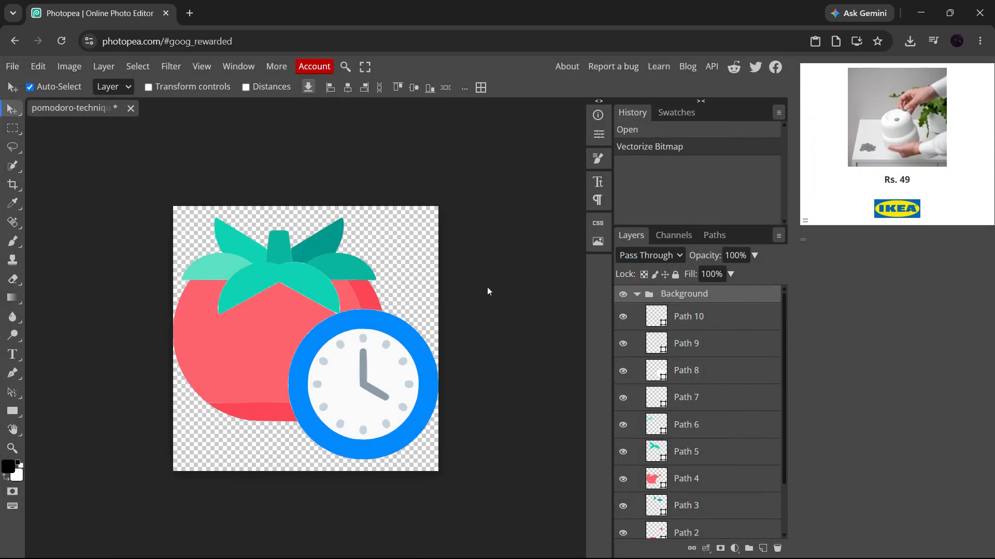
Examine the vector path layers in the Background group one by one, from Path 9 down to Path 2, to see which shapes they cover
{"action": "scroll", "coordinate": [701, 413], "scroll_direction": "down", "scroll_amount": 2}
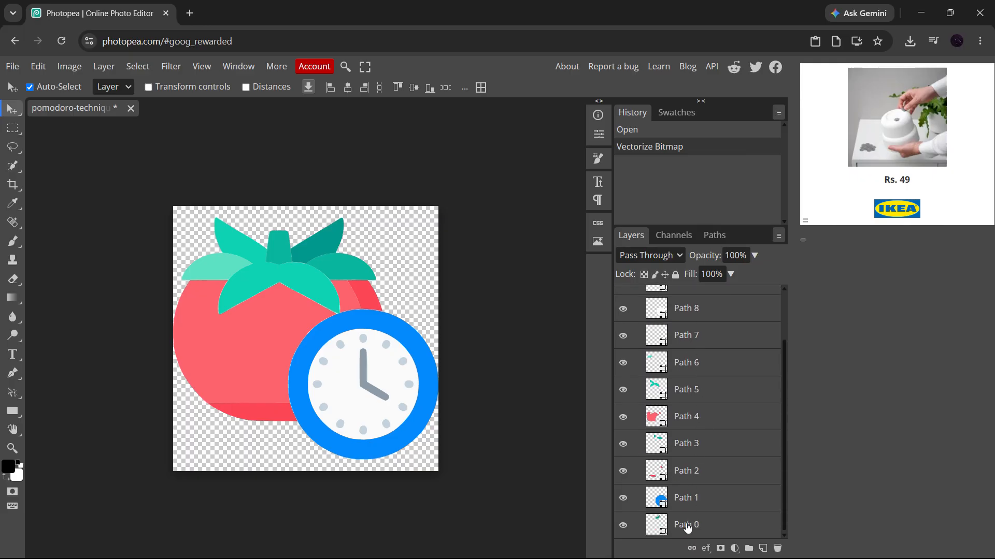
{"action": "scroll", "coordinate": [688, 527], "scroll_direction": "up", "scroll_amount": 3}
{"action": "left_click", "coordinate": [695, 346]}
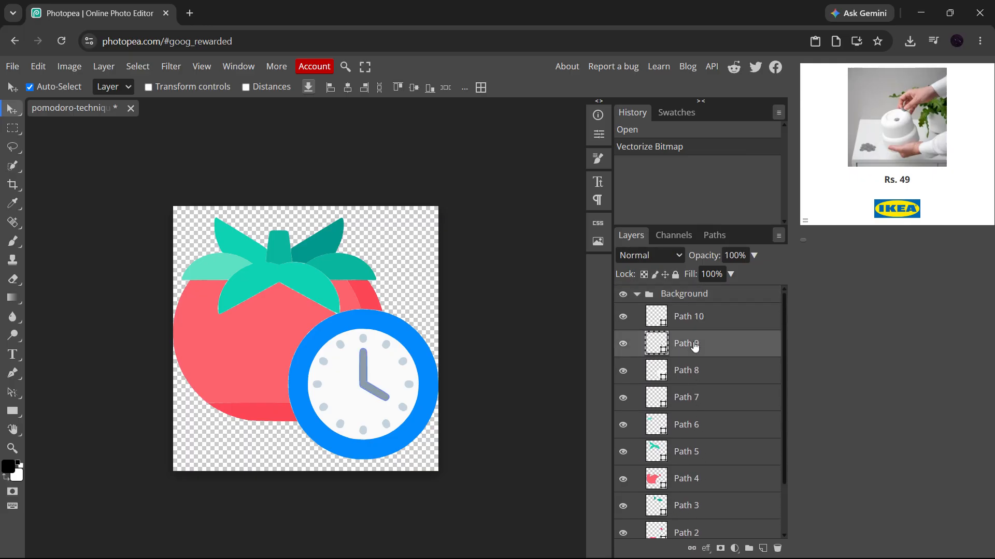
{"action": "left_click", "coordinate": [697, 382]}
{"action": "left_click", "coordinate": [702, 402]}
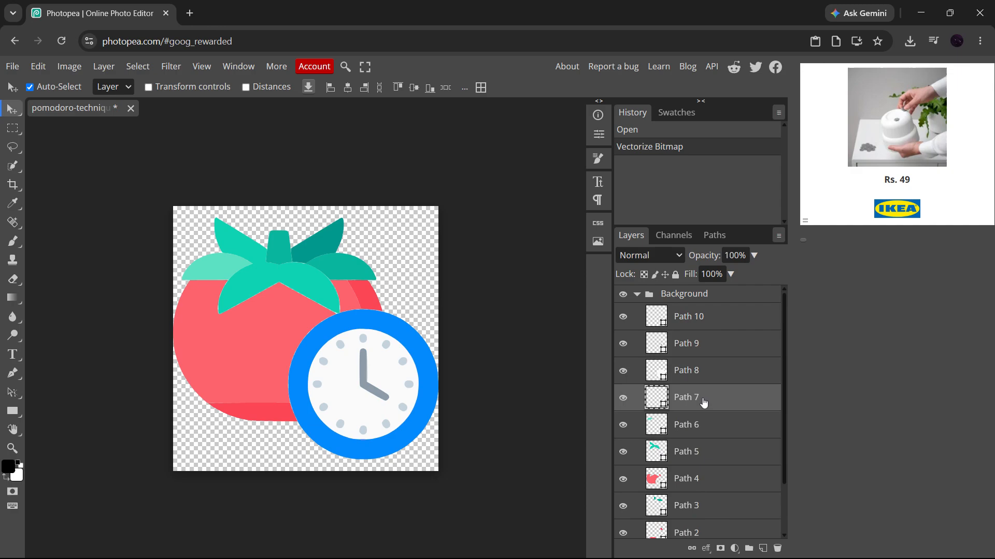
{"action": "left_click", "coordinate": [710, 434]}
{"action": "left_click", "coordinate": [712, 450]}
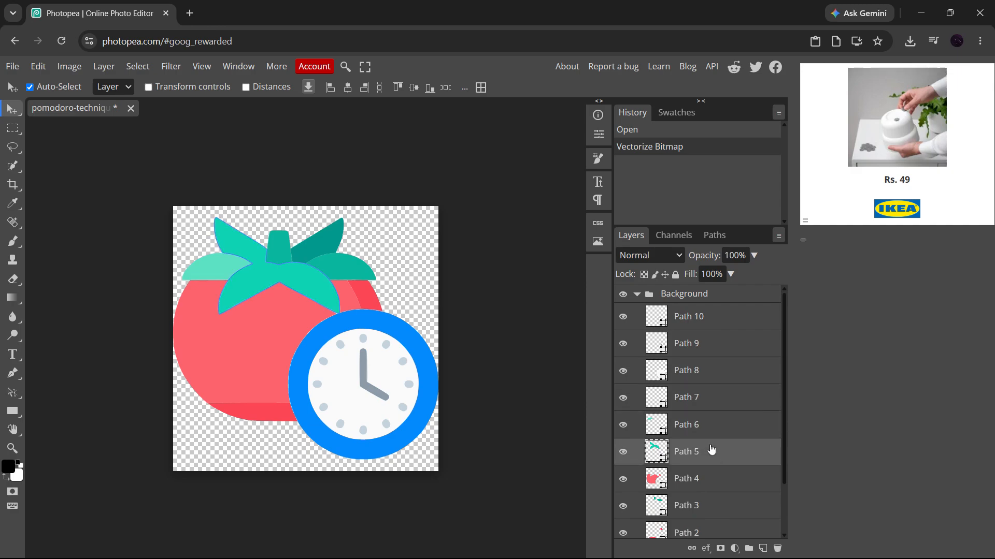
{"action": "left_click", "coordinate": [712, 478]}
{"action": "scroll", "coordinate": [711, 484], "scroll_direction": "down", "scroll_amount": 2}
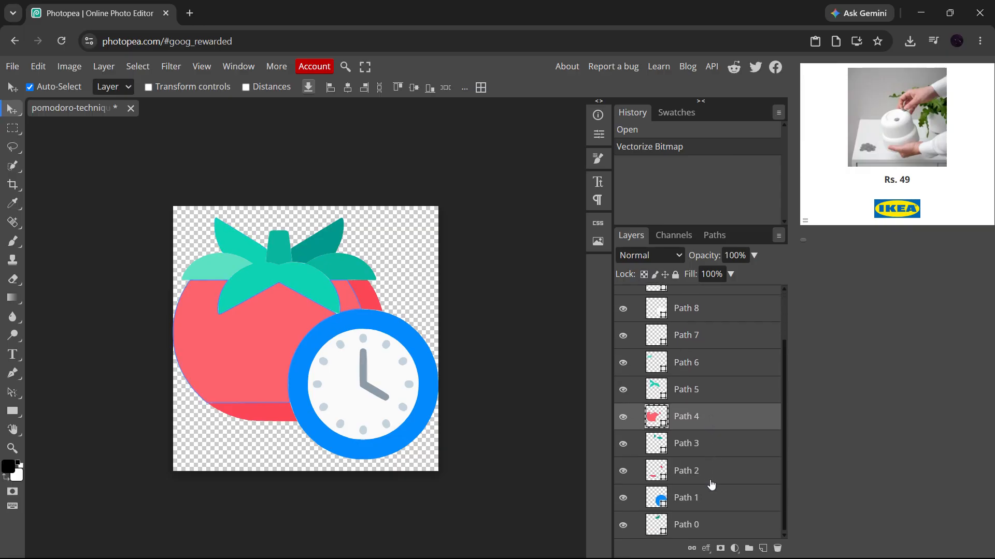
{"action": "left_click", "coordinate": [724, 451]}
{"action": "left_click", "coordinate": [723, 476]}
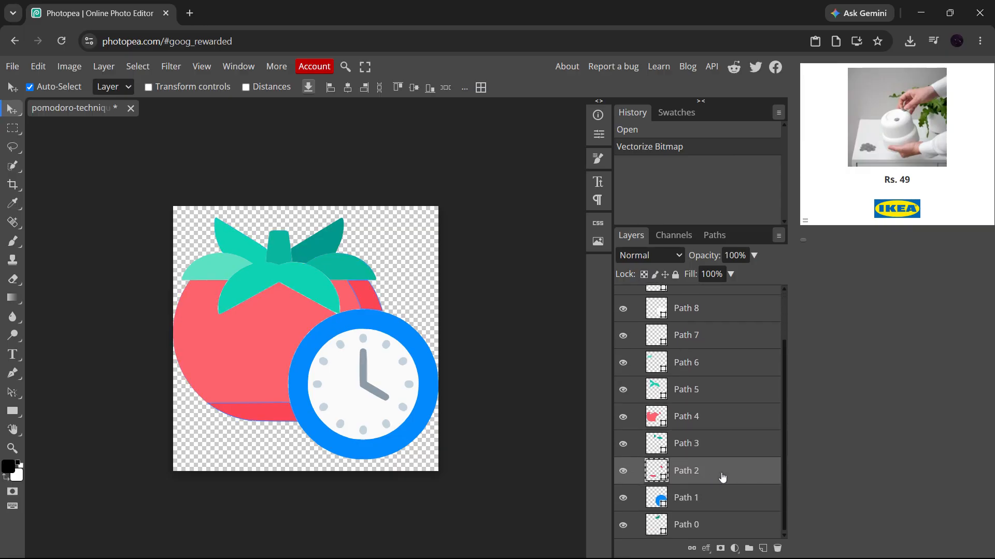
Inspect the clock's edges up close and check which shapes Path 10, Path 9 and Path 8 cover
{"action": "scroll", "coordinate": [292, 373], "scroll_direction": "up", "scroll_amount": 3}
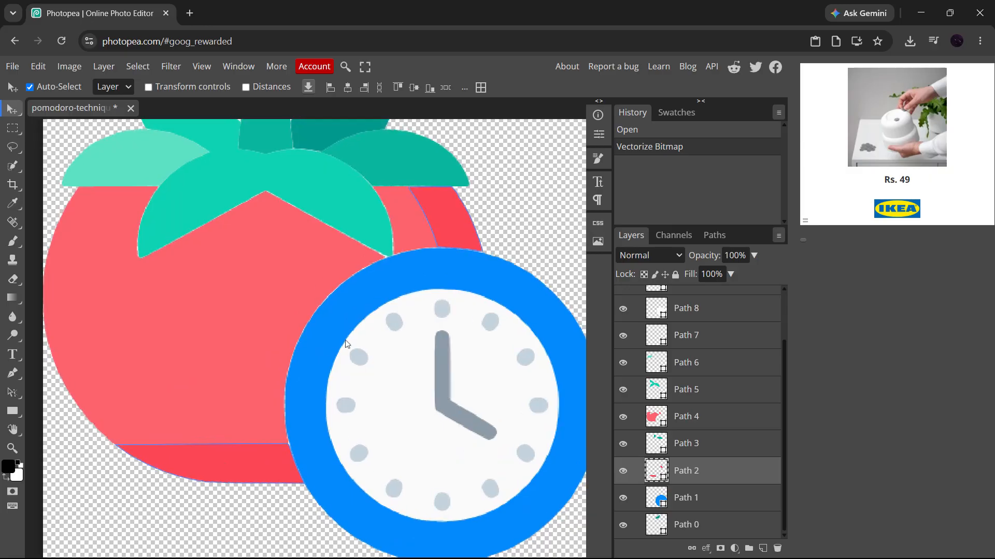
{"action": "scroll", "coordinate": [346, 342], "scroll_direction": "up", "scroll_amount": 5}
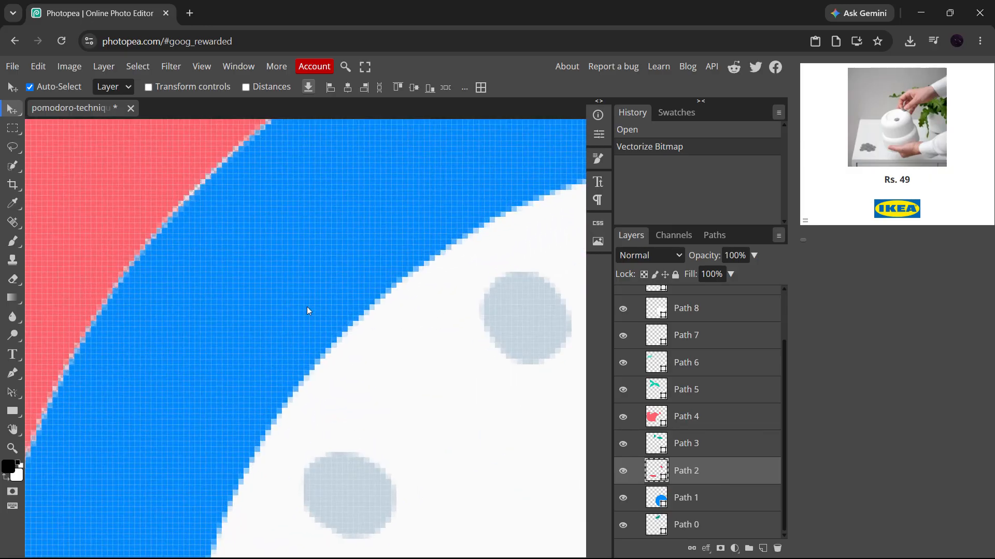
{"action": "key", "text": "ctrl+0"}
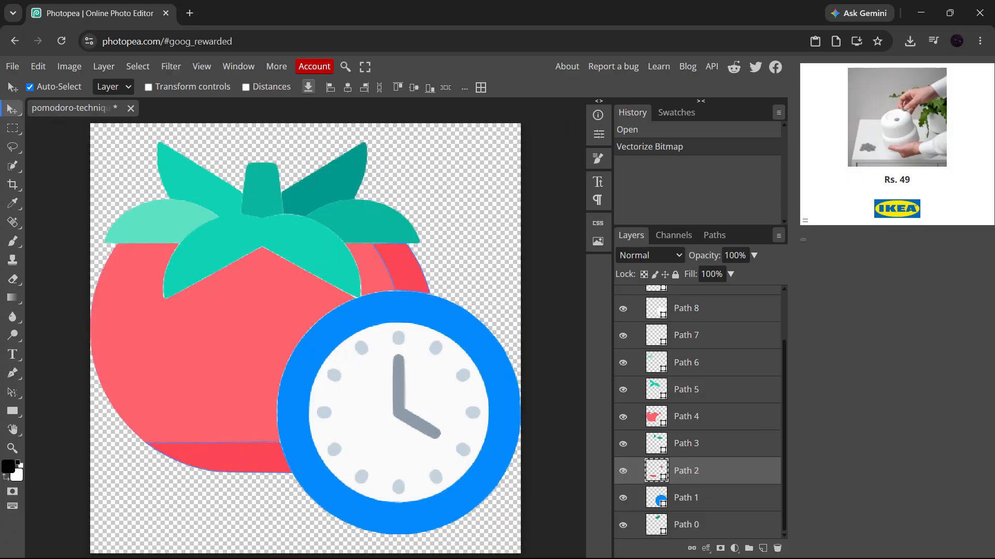
{"action": "scroll", "coordinate": [678, 339], "scroll_direction": "up", "scroll_amount": 3}
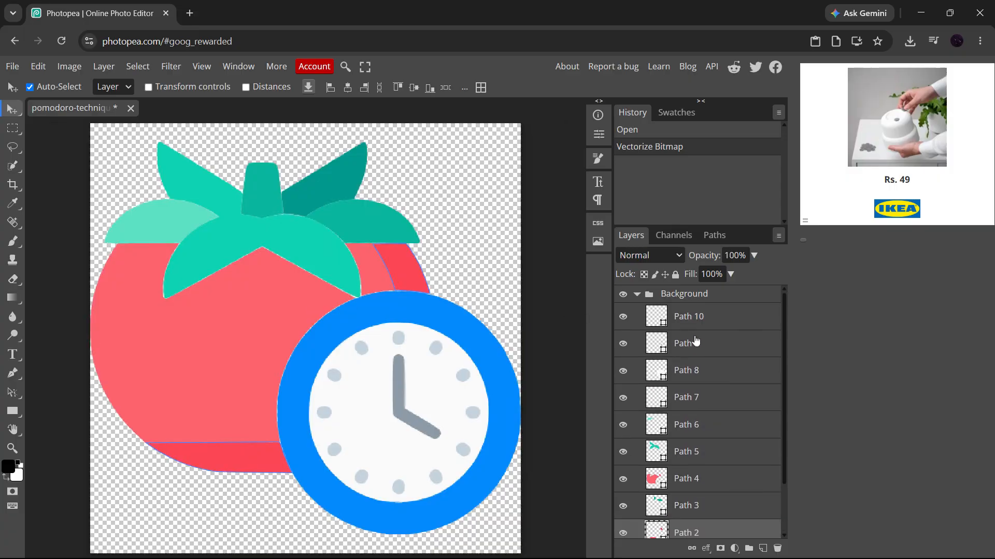
{"action": "left_click", "coordinate": [718, 325]}
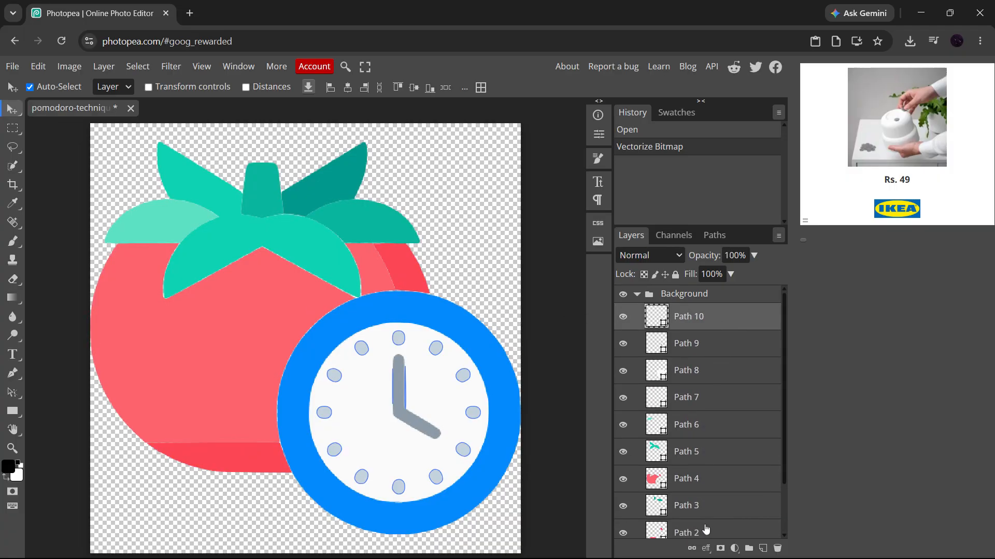
{"action": "left_click", "coordinate": [713, 341]}
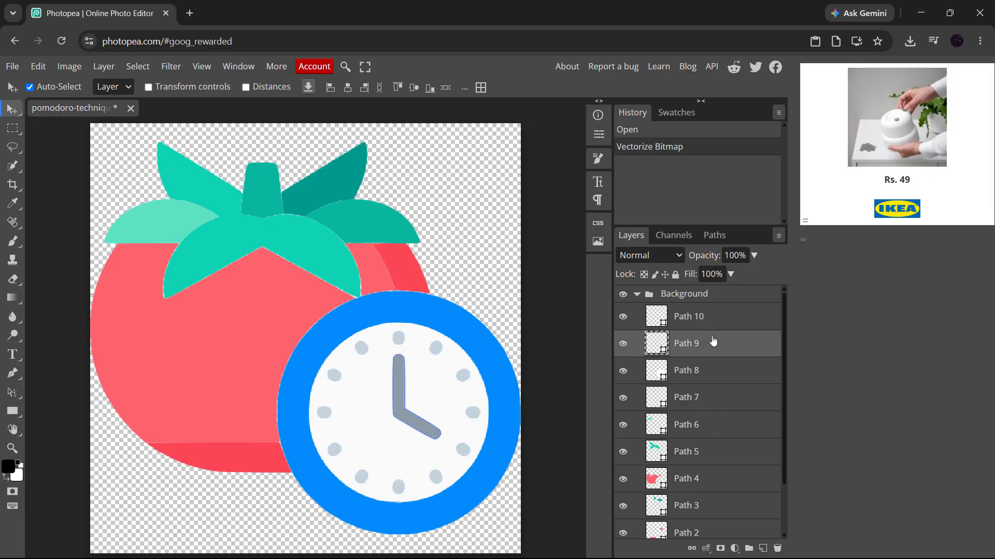
{"action": "left_click", "coordinate": [713, 369]}
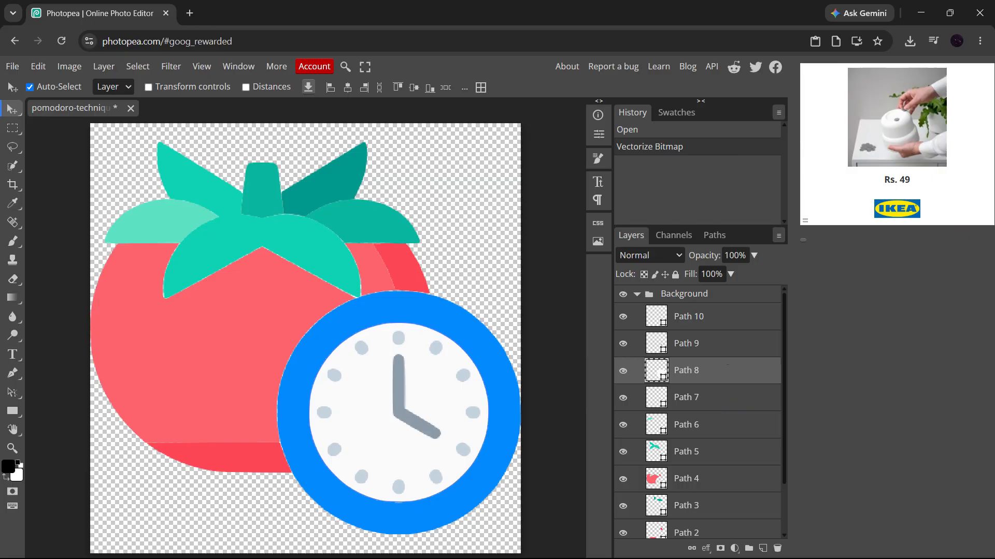
{"action": "left_click", "coordinate": [64, 64]}
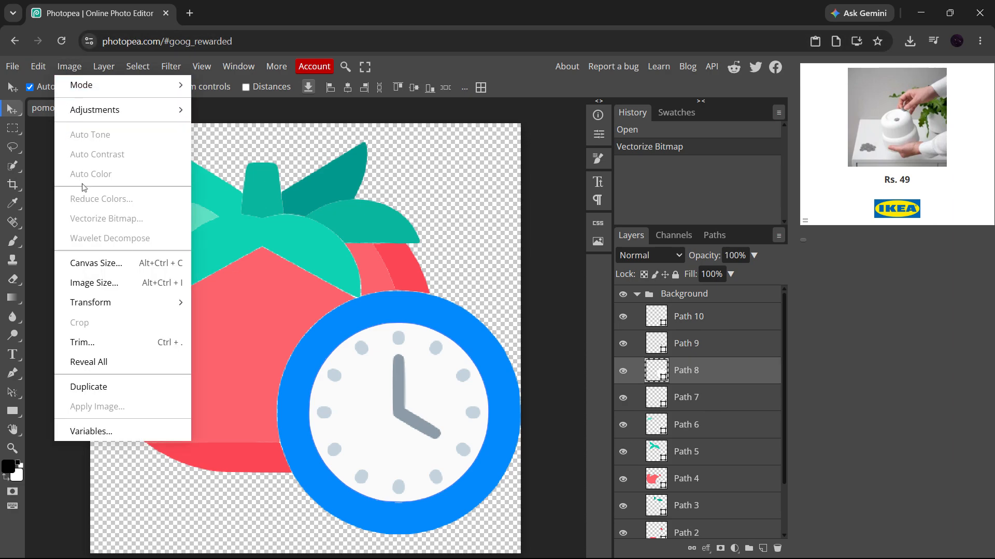
{"action": "left_click", "coordinate": [592, 306]}
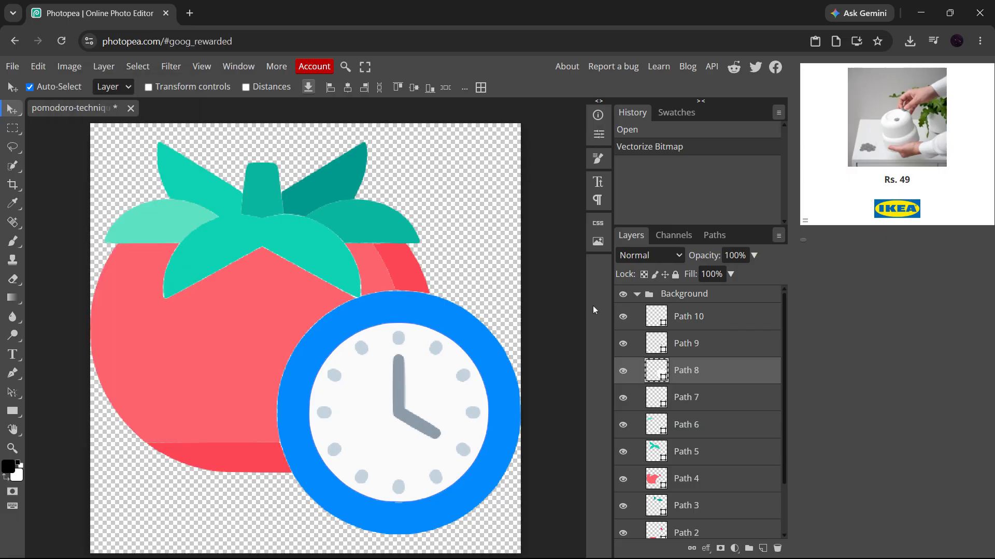
{"action": "left_click", "coordinate": [637, 294]}
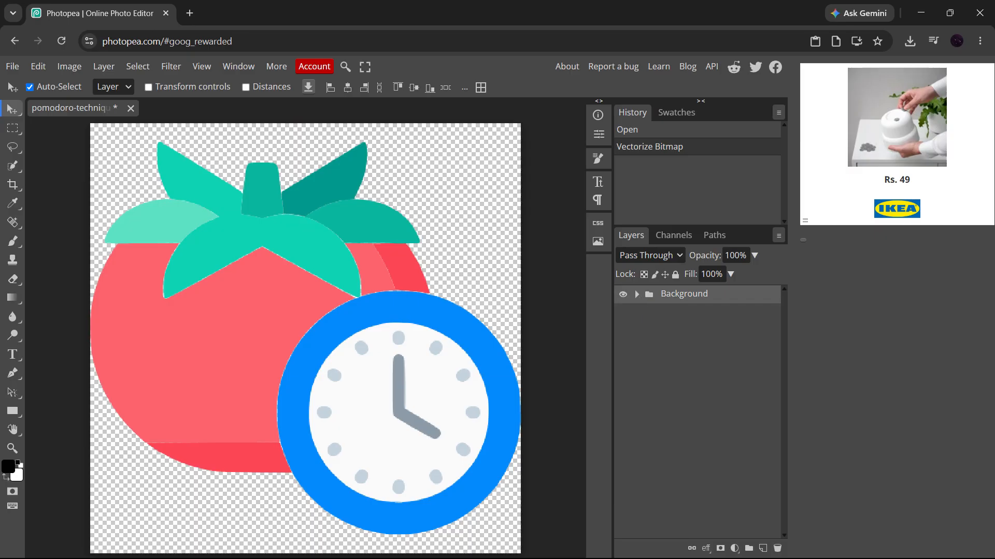
{"action": "left_click", "coordinate": [637, 294]}
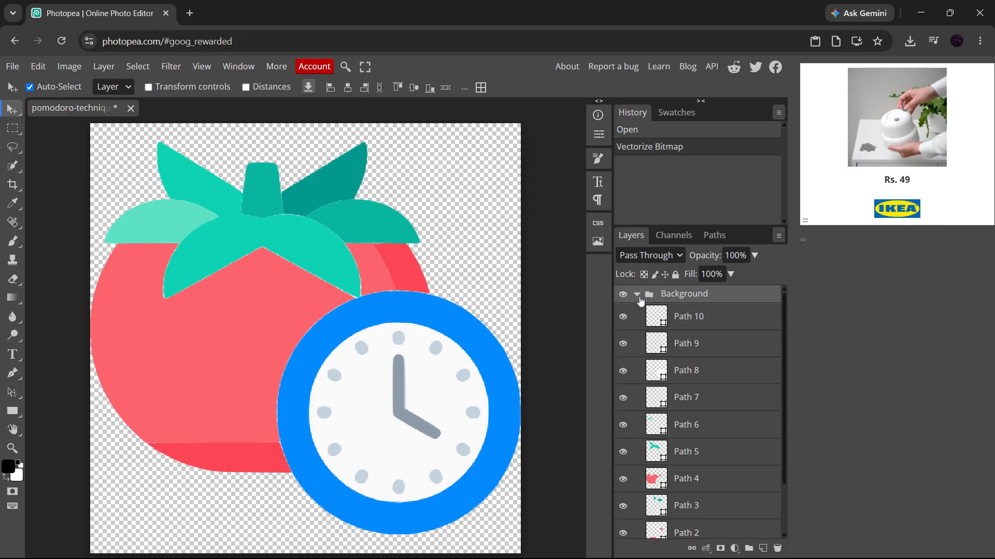